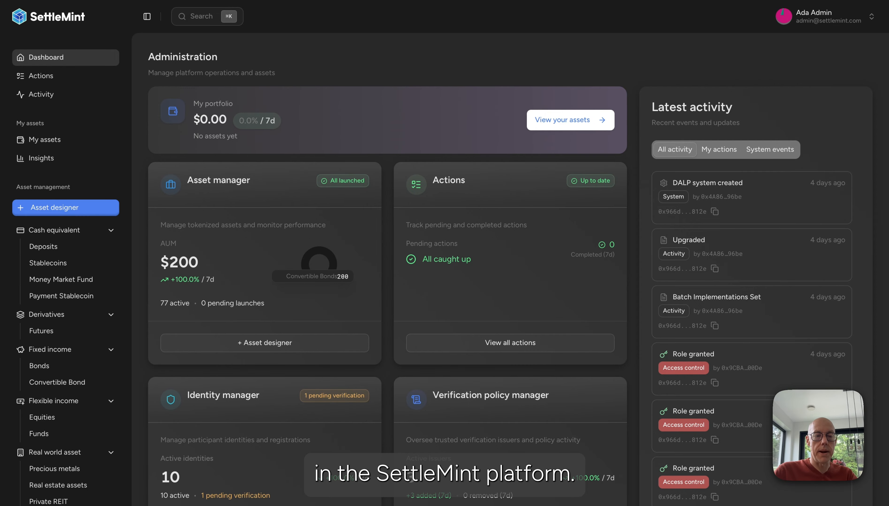
Open the instrument templates and look at the available templates and the options for creating a new one
scroll(44, 381, "down", 12)
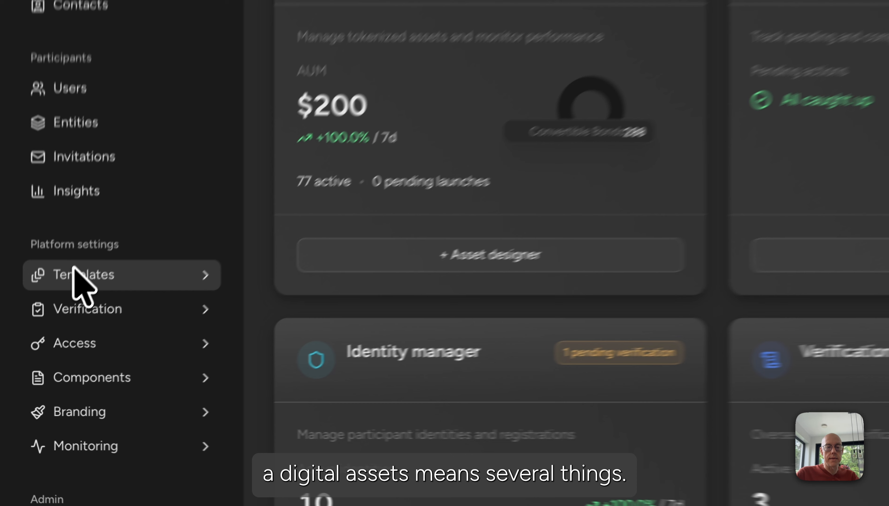
left_click(41, 353)
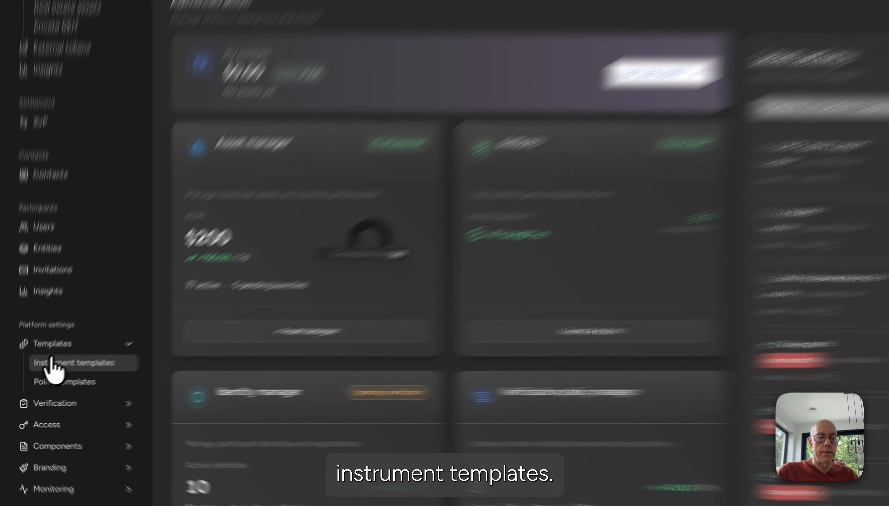
left_click(46, 370)
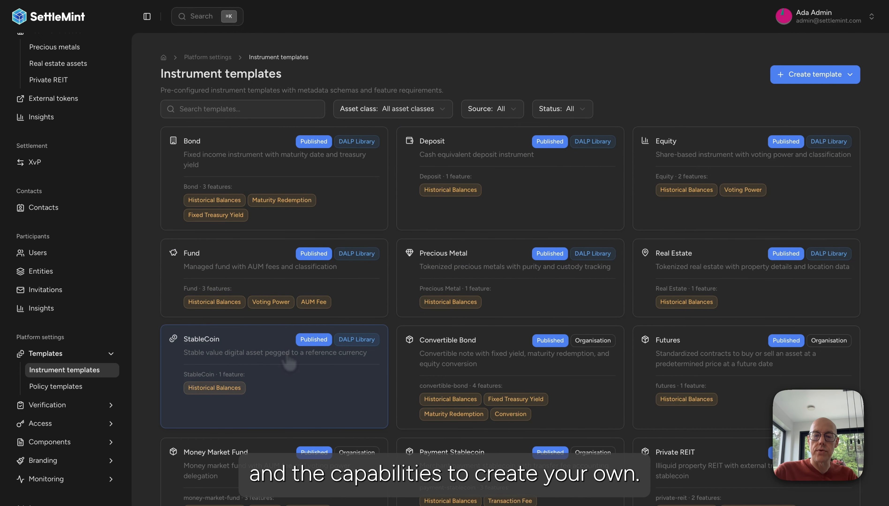
scroll(297, 363, "down", 1)
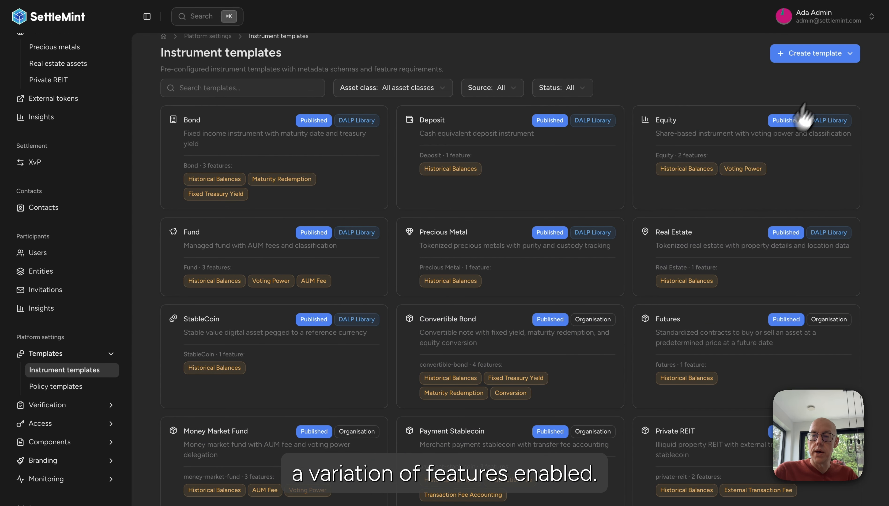
left_click(827, 56)
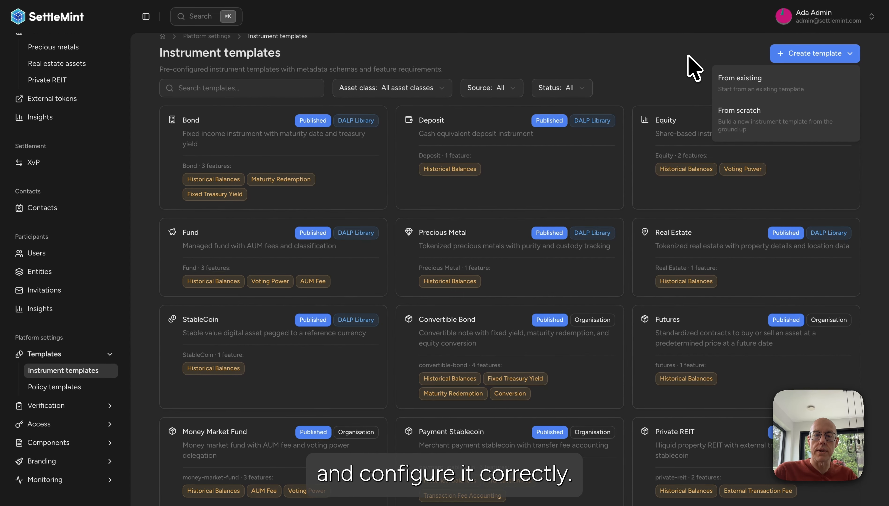
left_click(487, 111)
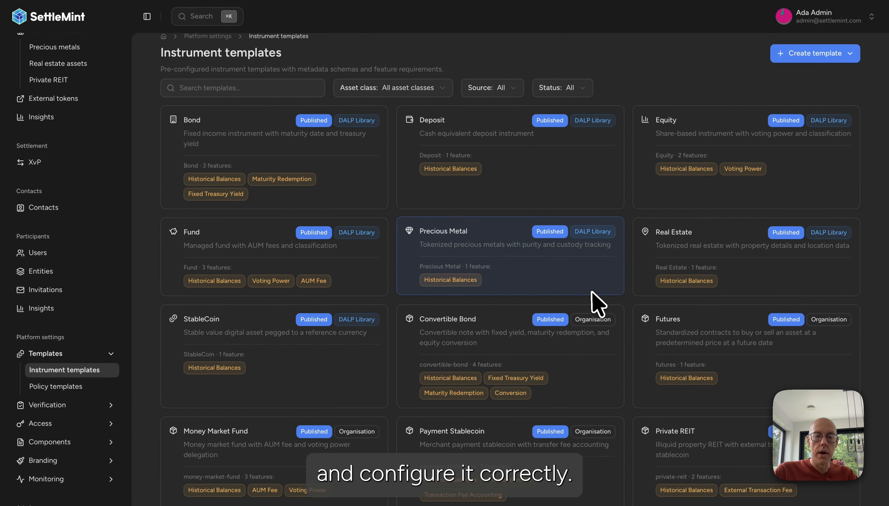
Open the Convertible Bond template's metadata schema and view the form for adding a metadata field, leaving it without adding one
left_click(470, 349)
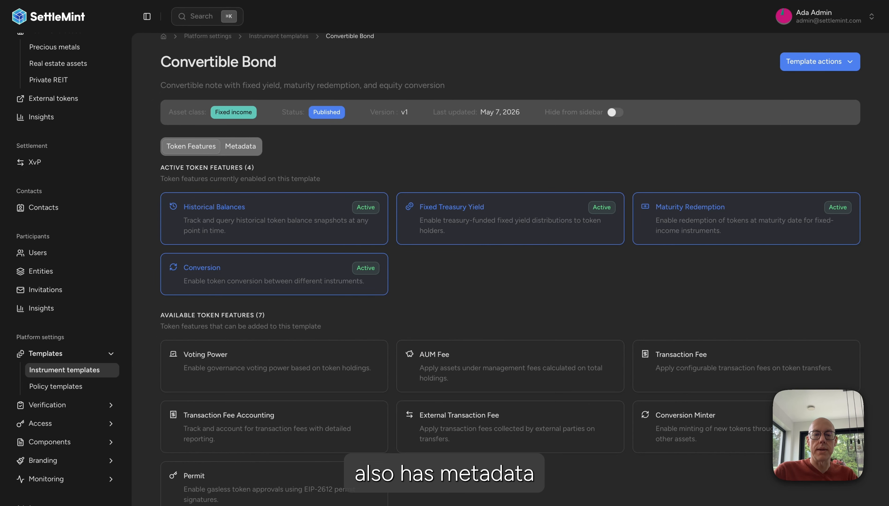
left_click(244, 147)
left_click(822, 194)
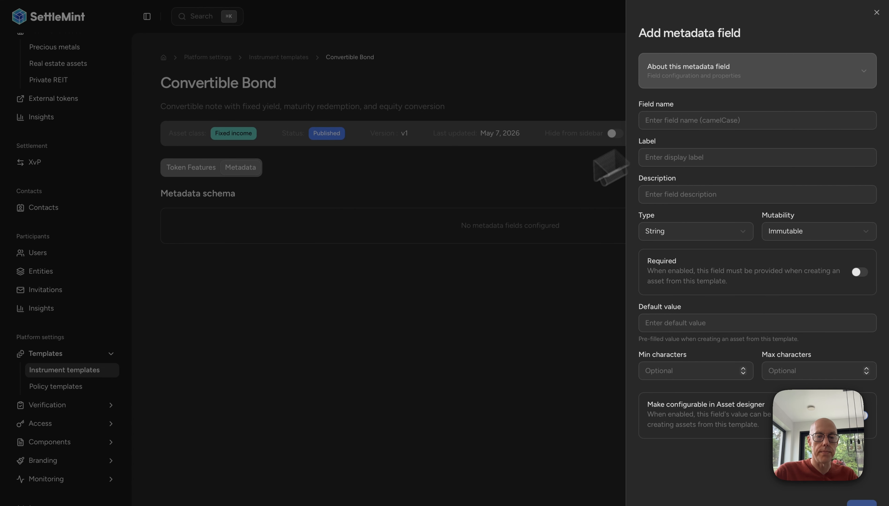
left_click(353, 307)
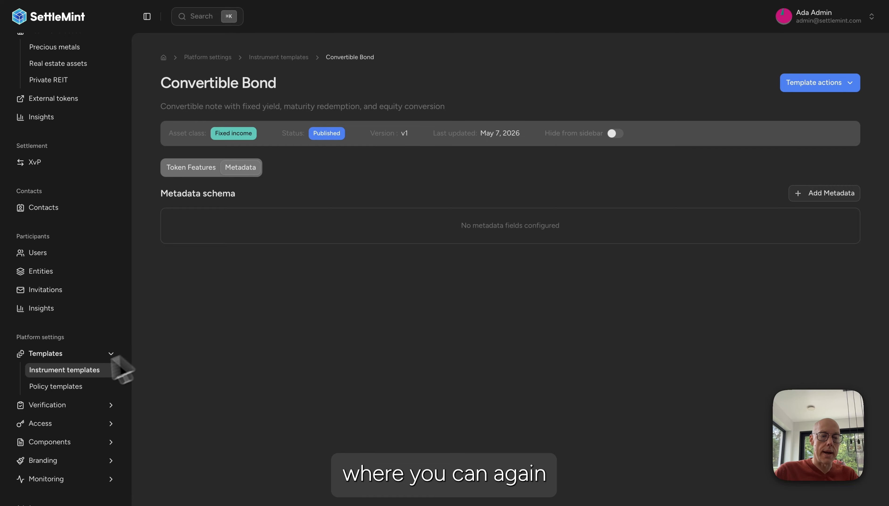
Open the policy templates and look over the available compliance frameworks
left_click(58, 385)
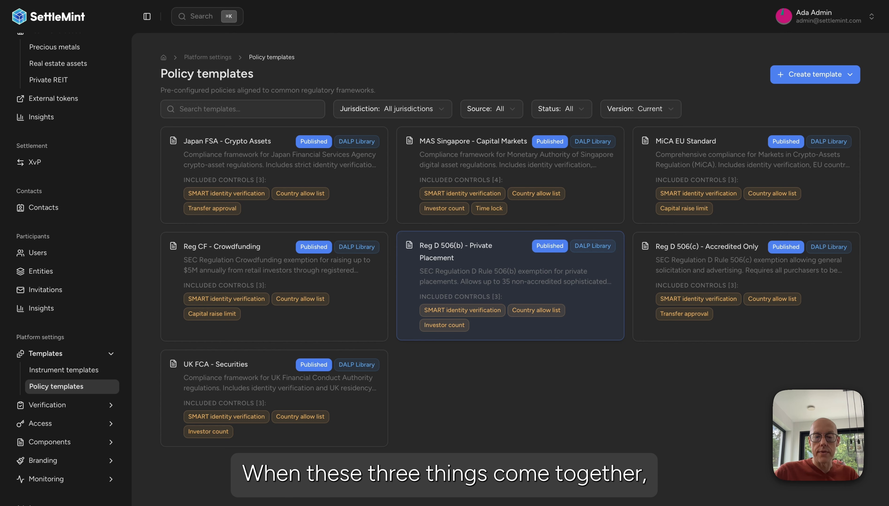
Start a new asset in the asset designer with the Cash Equivalent class and the Deposit instrument template
scroll(44, 240, "up", 10)
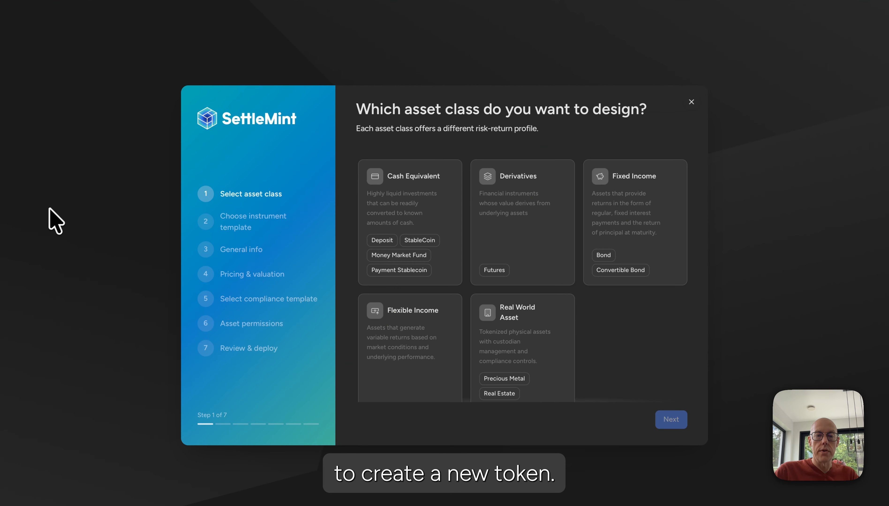
left_click(406, 214)
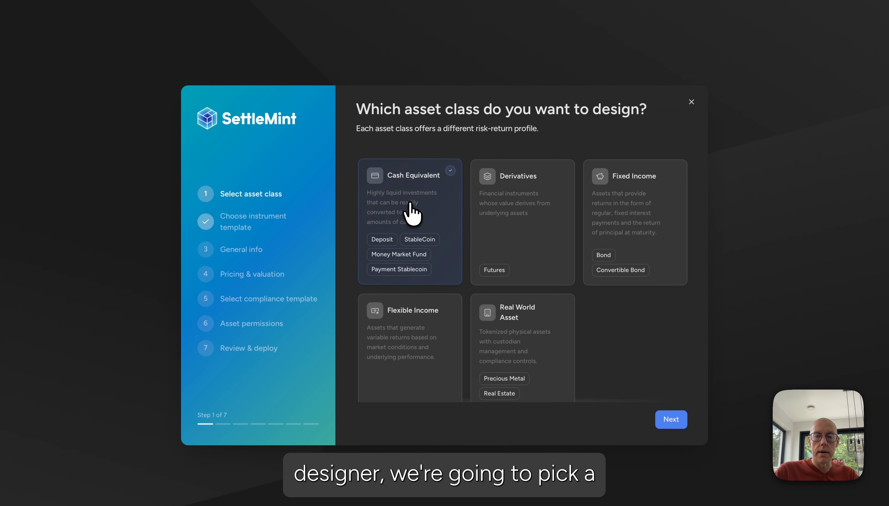
left_click(671, 421)
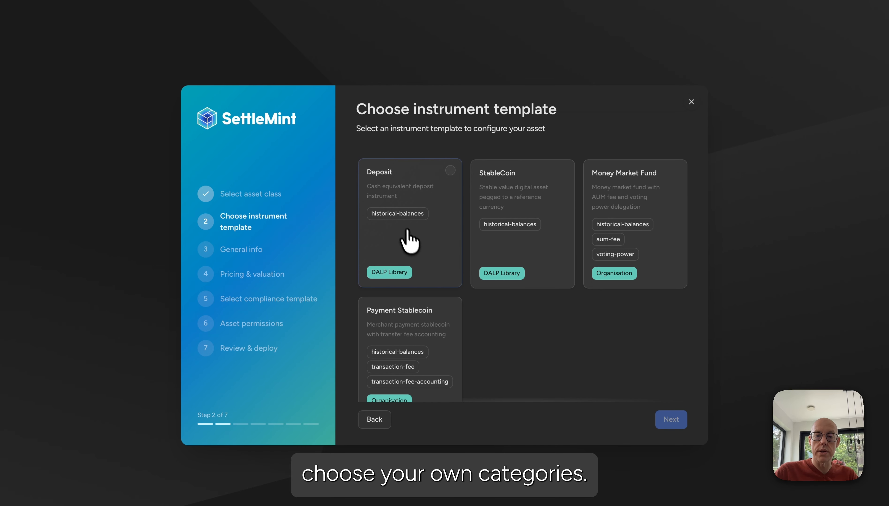
left_click(402, 245)
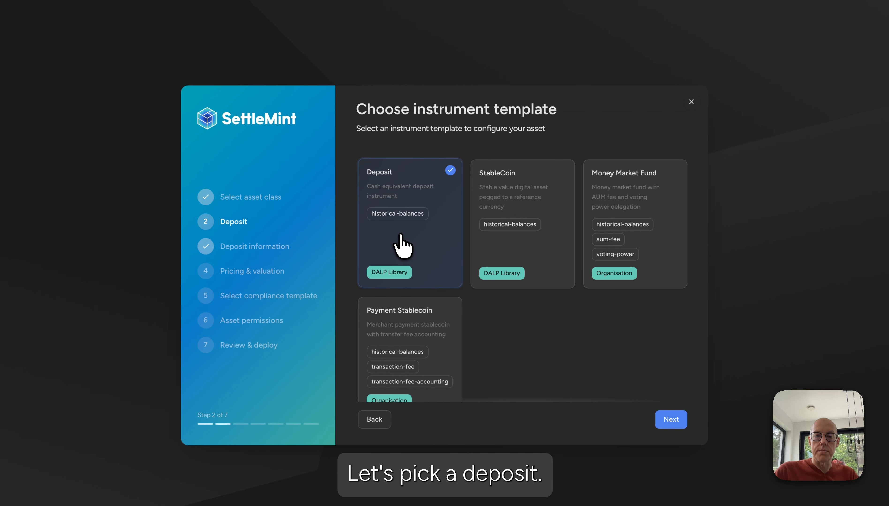
left_click(670, 420)
Name the deposit Token Deposit Demo, set its jurisdiction to Belgium and continue to pricing
left_click(386, 197)
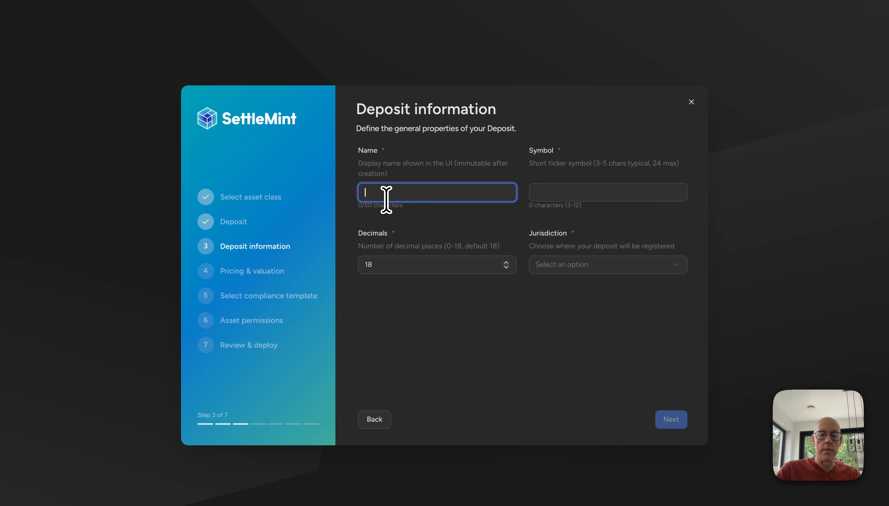
type("Toke")
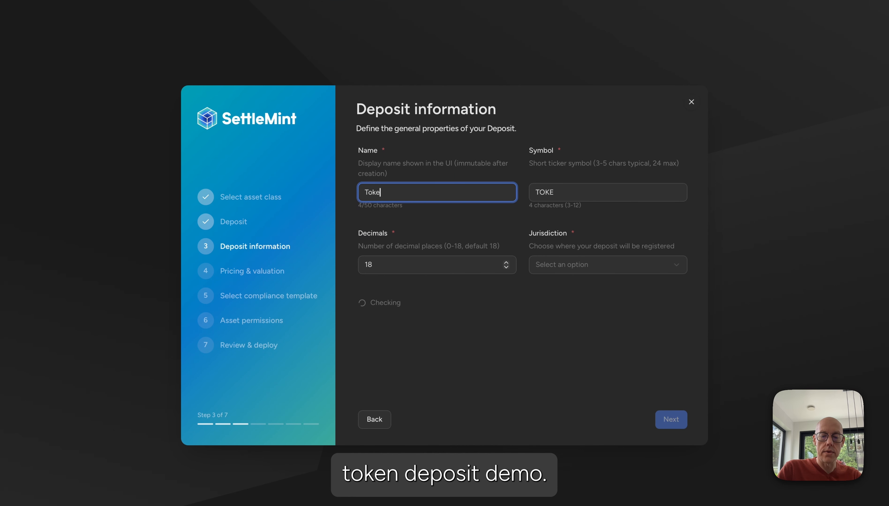
type("n Deposit Demo")
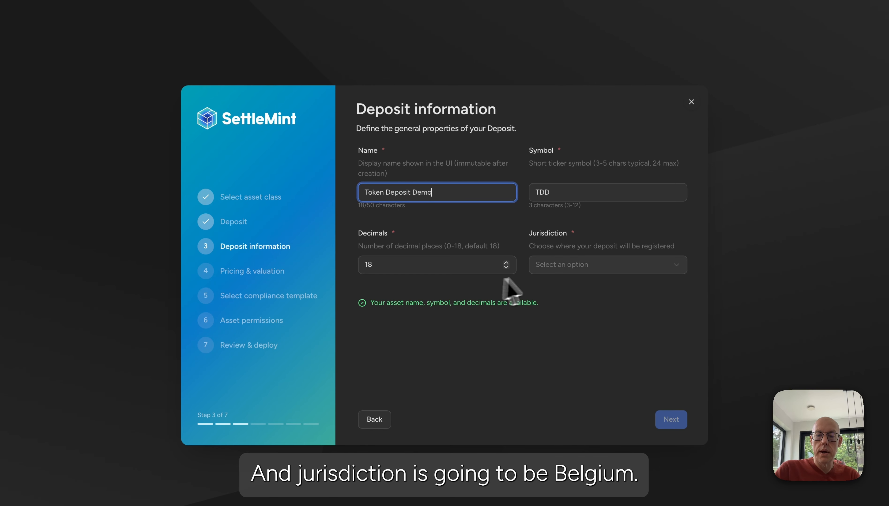
left_click(561, 264)
scroll(577, 388, "down", 5)
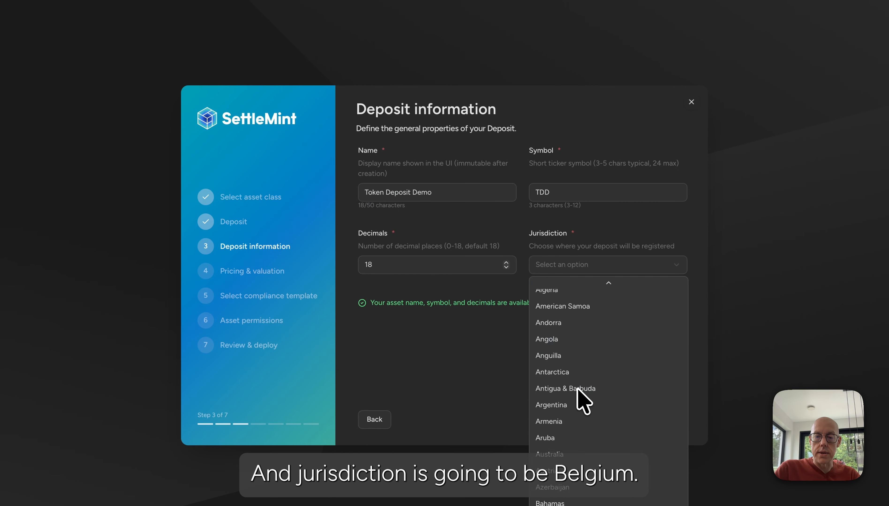
scroll(582, 400, "down", 3)
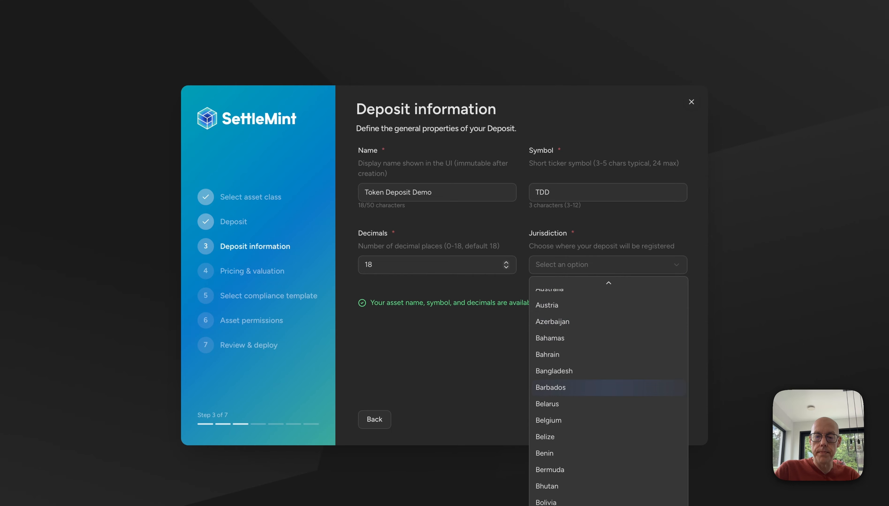
left_click(569, 396)
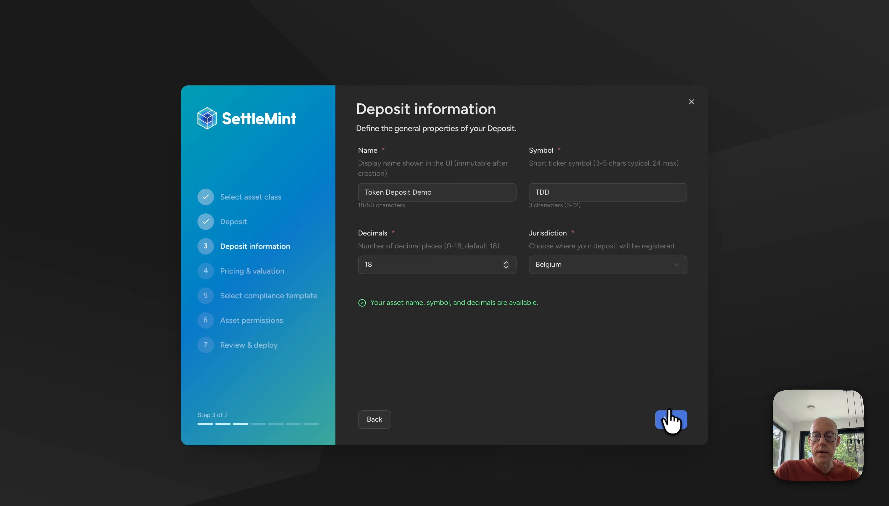
left_click(667, 425)
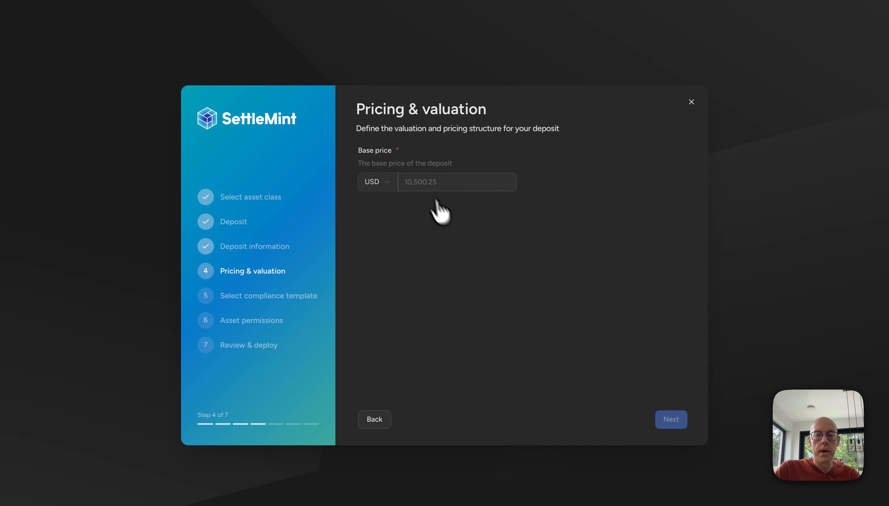
Set the deposit's base price to 1 EUR and continue to the compliance modules
left_click(421, 182)
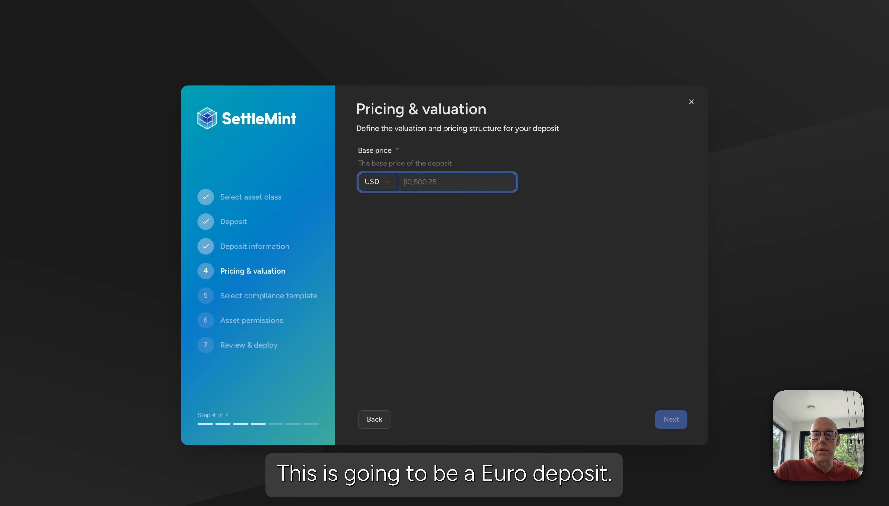
type("1")
left_click(387, 183)
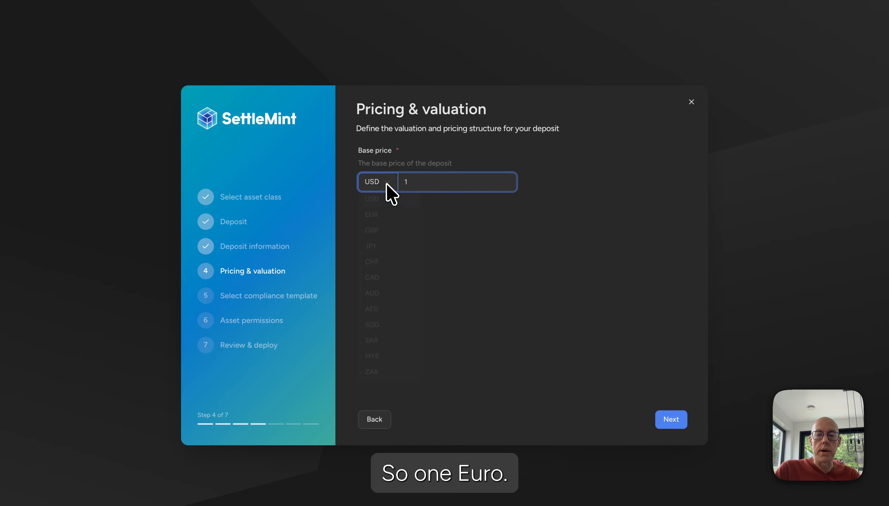
left_click(385, 219)
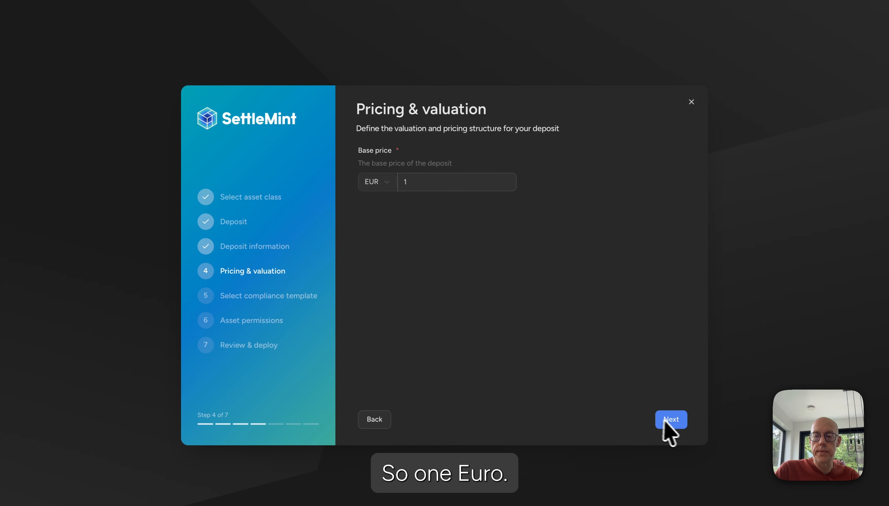
left_click(672, 421)
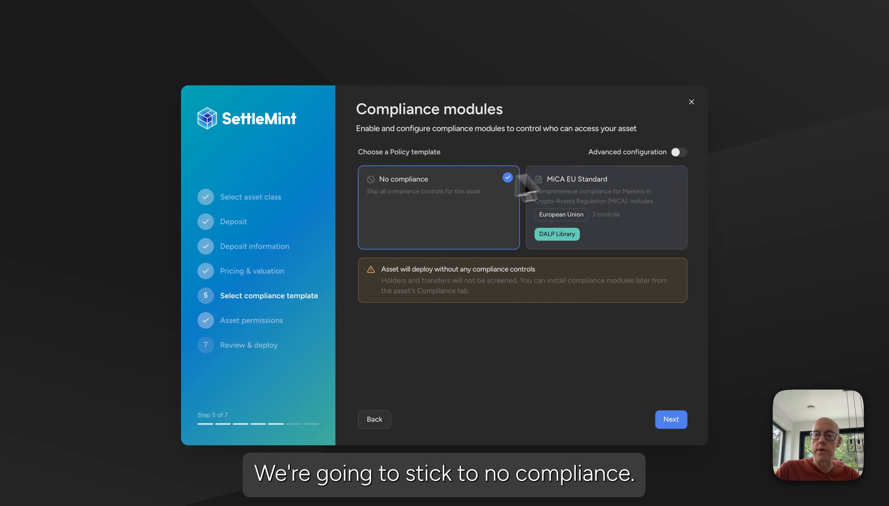
View the advanced compliance controls, return to the policy templates and continue with No compliance selected
left_click(678, 152)
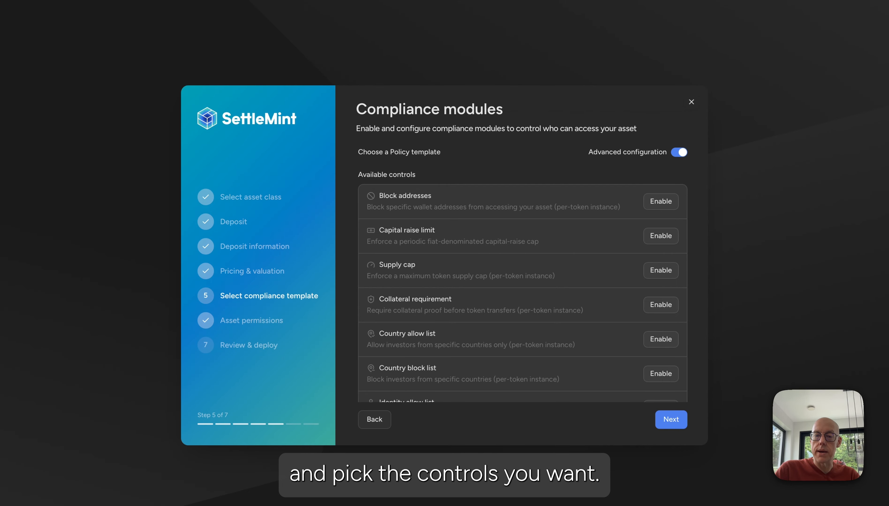
left_click(678, 151)
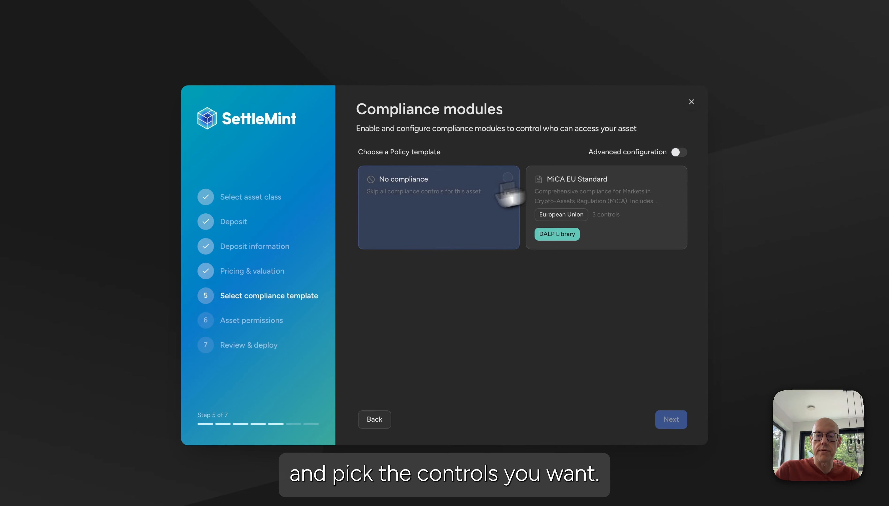
left_click(416, 204)
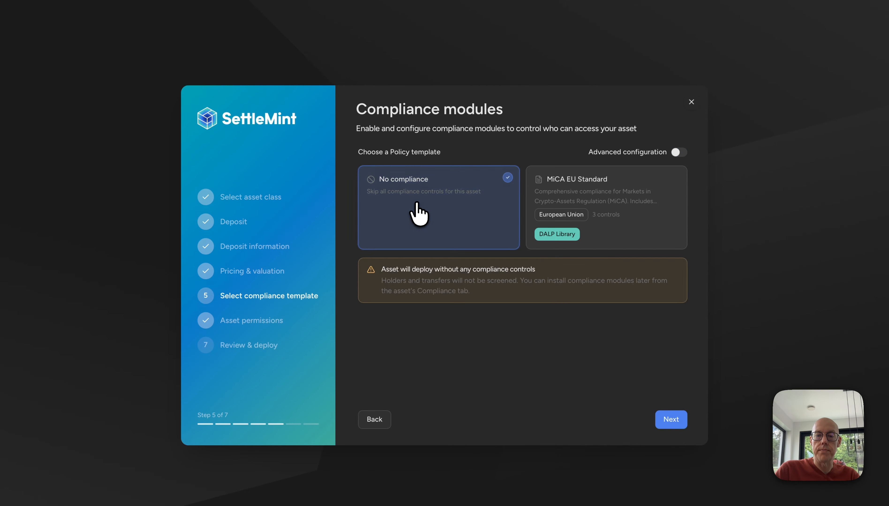
left_click(671, 419)
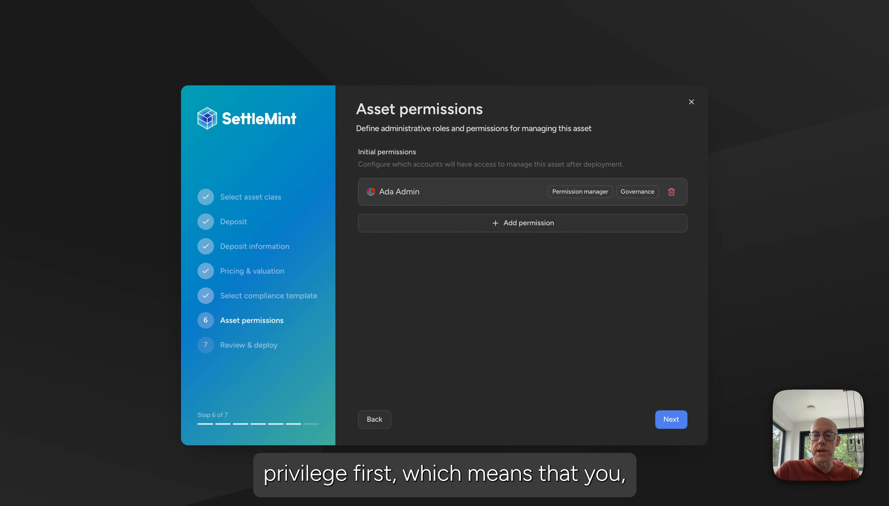
Grant the administrator account the Custodian, Supply management, Funds manager, Sale admin and Emergency roles and continue to the review
mouse_move(399, 194)
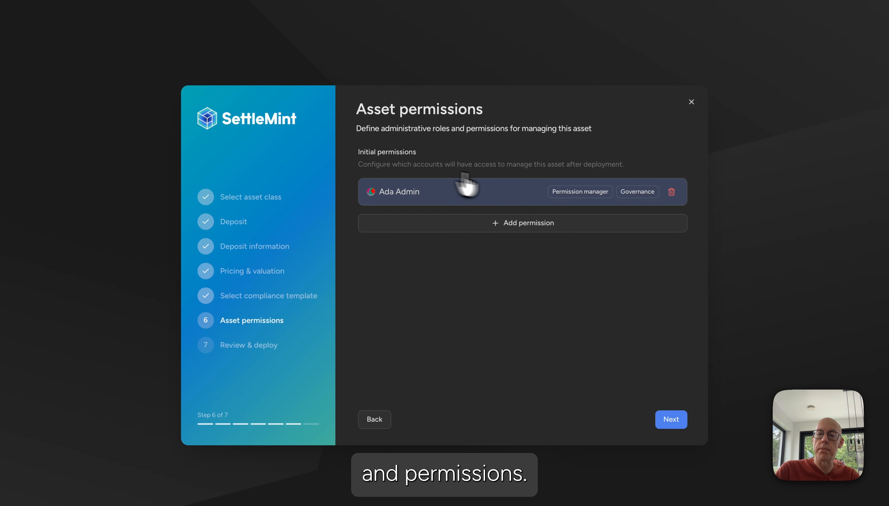
left_click(460, 187)
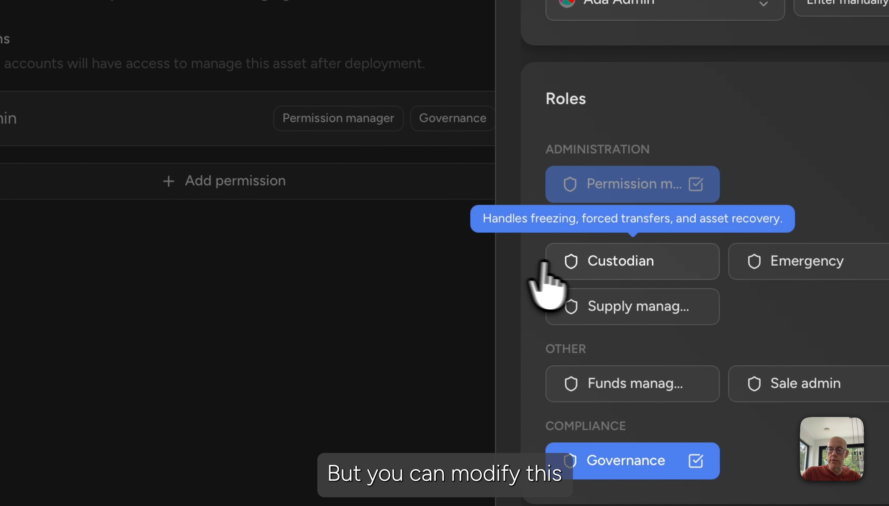
left_click(597, 264)
left_click(596, 308)
left_click(601, 389)
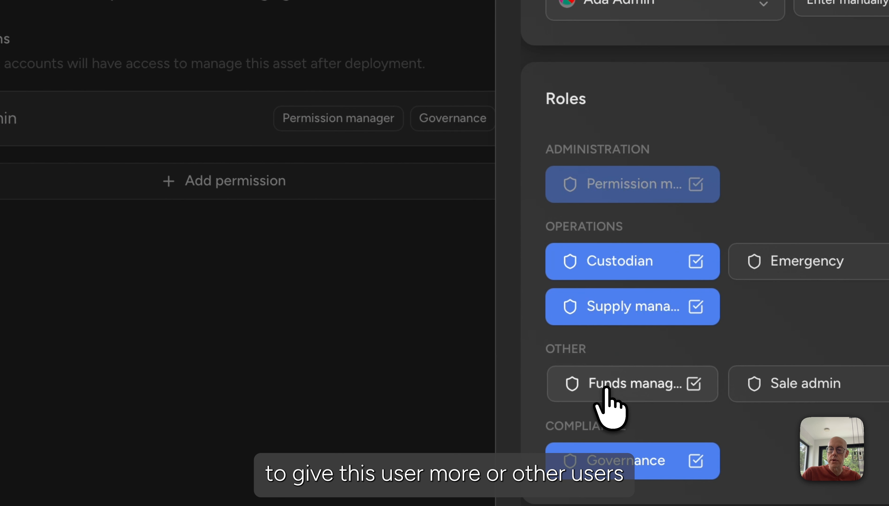
left_click(809, 387)
left_click(734, 93)
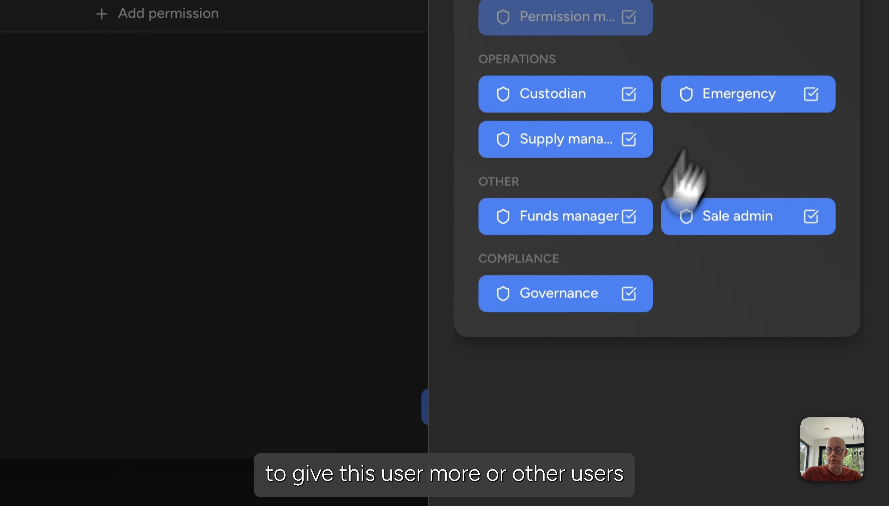
left_click(605, 496)
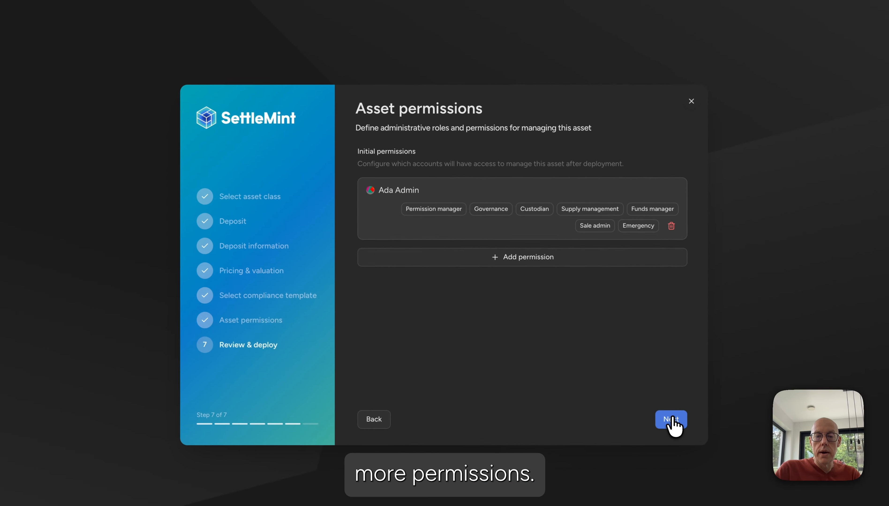
left_click(549, 333)
Review the deposit summary, create the deposit and authorise its creation with the account PIN code
scroll(458, 282, "down", 5)
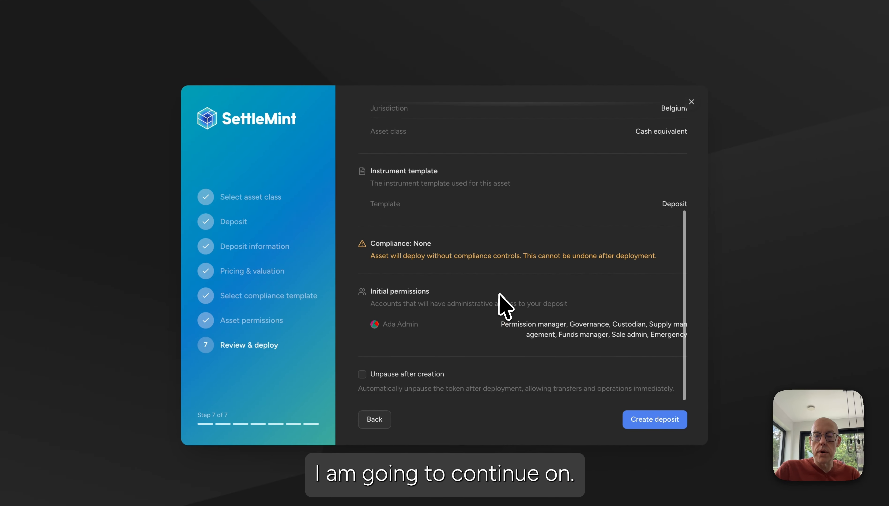
left_click(647, 425)
type("23456")
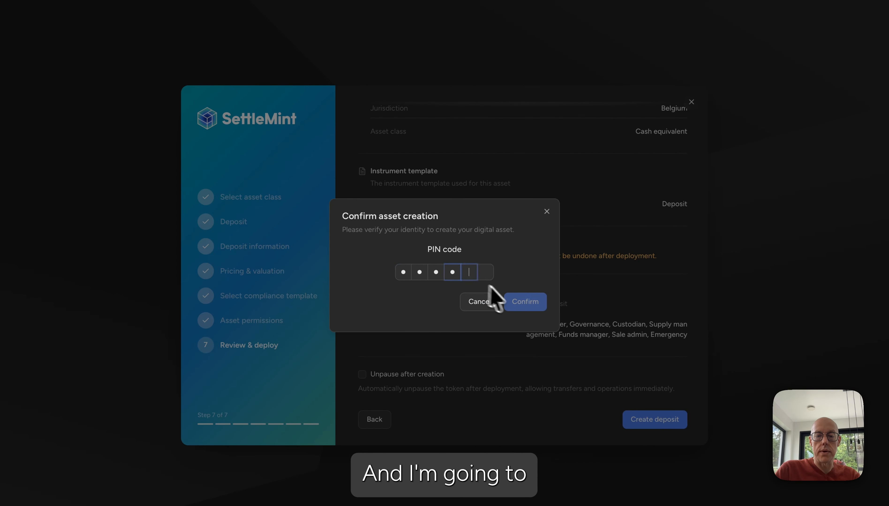
left_click(525, 303)
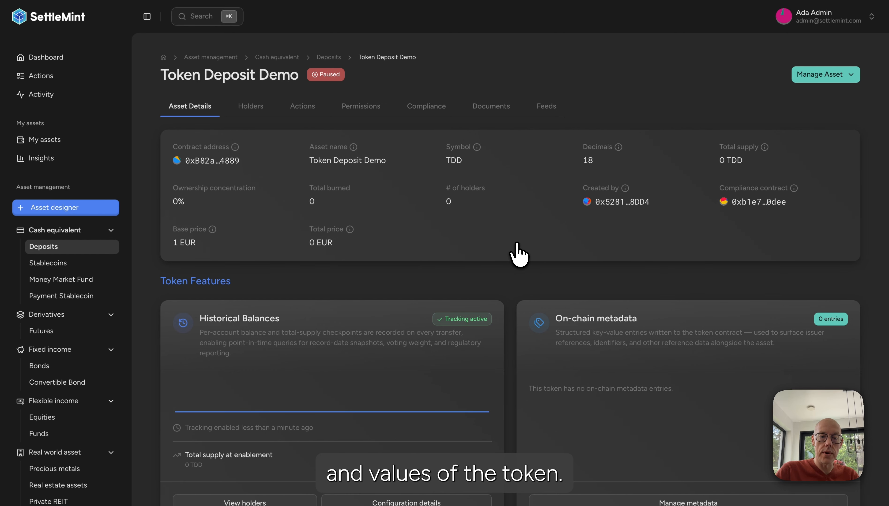
Examine the new deposit's details, token features, verifications and statistics, plus its holders, actions and permissions
scroll(517, 247, "down", 3)
scroll(518, 252, "down", 2)
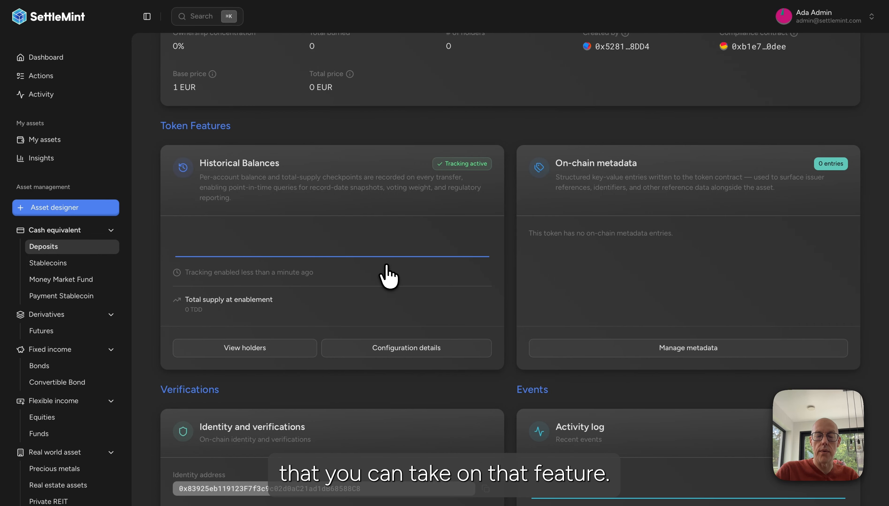
scroll(510, 268, "down", 9)
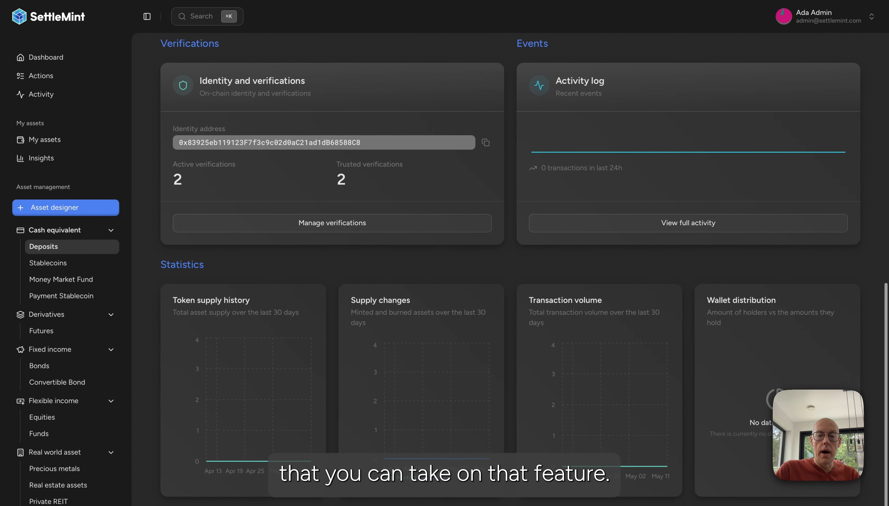
scroll(510, 268, "up", 13)
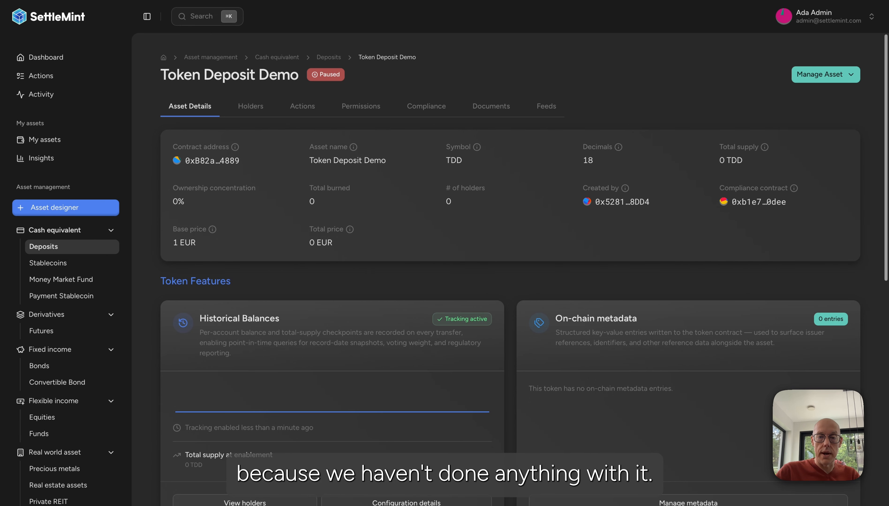
left_click(250, 108)
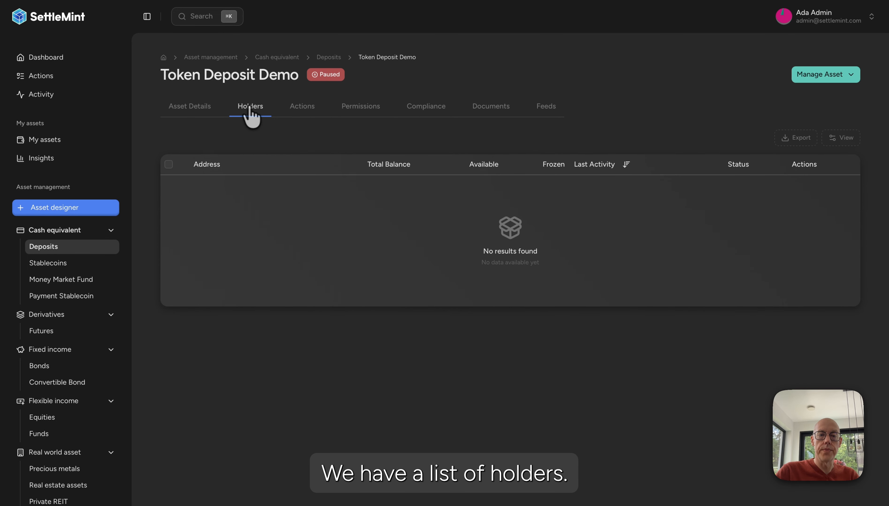
left_click(299, 108)
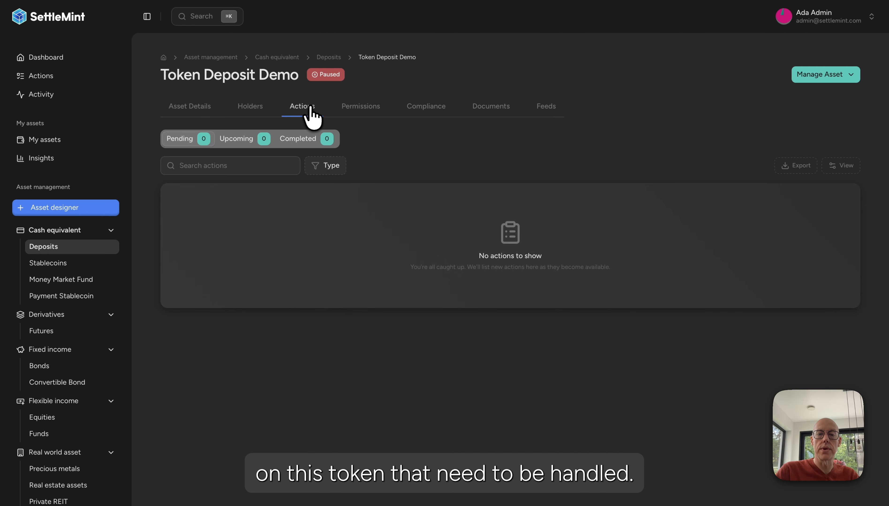
left_click(363, 111)
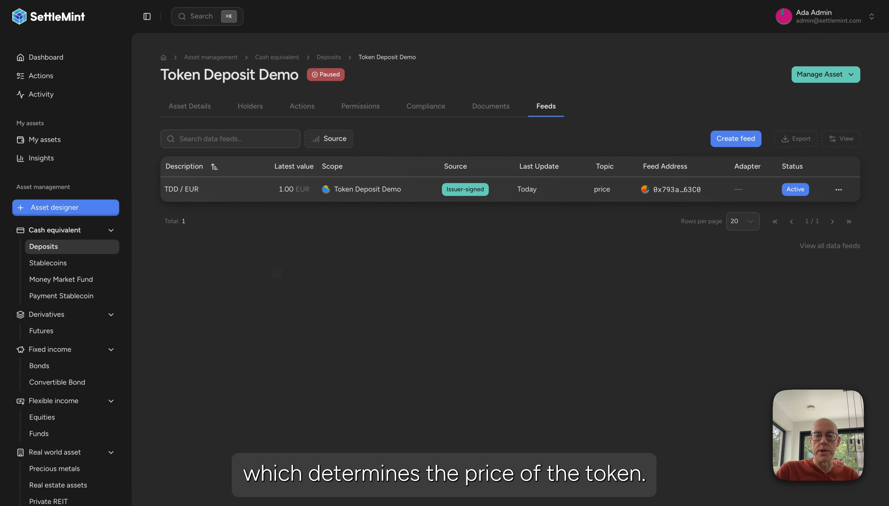
Unpause the Token Deposit Demo token from its asset details and authorise the state change with the PIN code
left_click(200, 113)
left_click(811, 75)
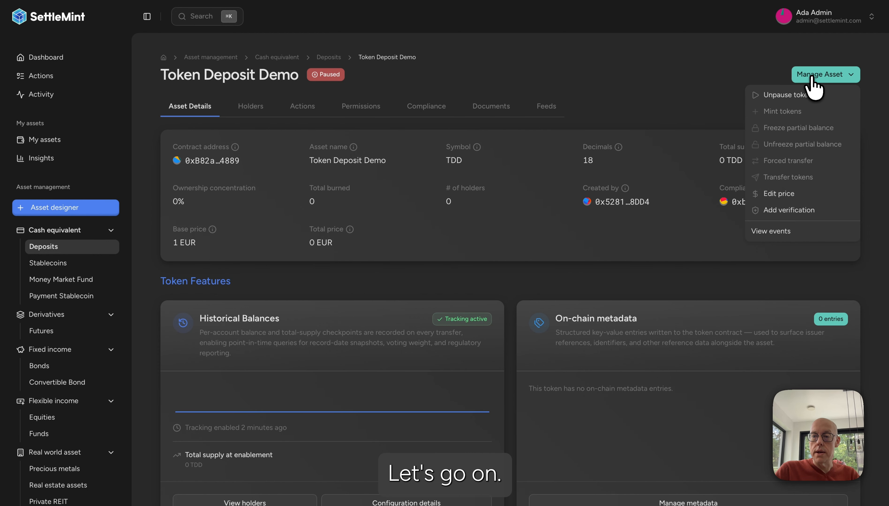
left_click(782, 96)
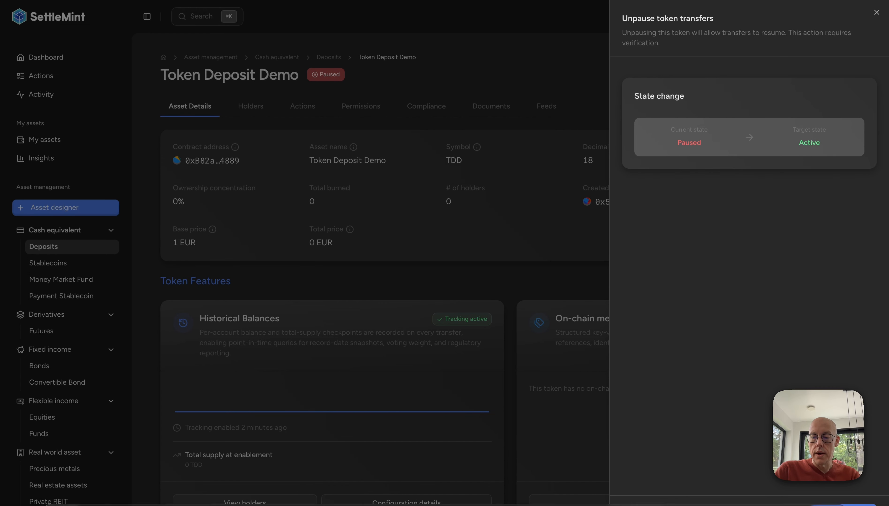
left_click(851, 505)
type("•")
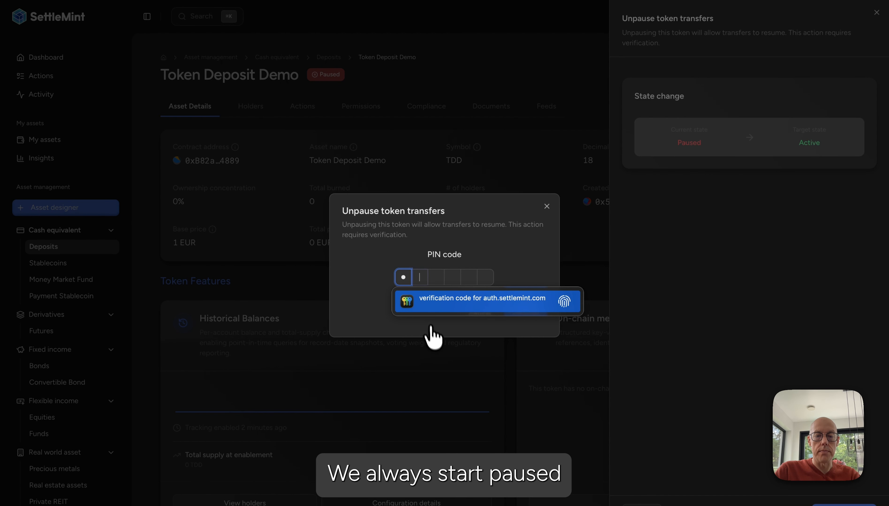
type("•••••")
left_click(529, 315)
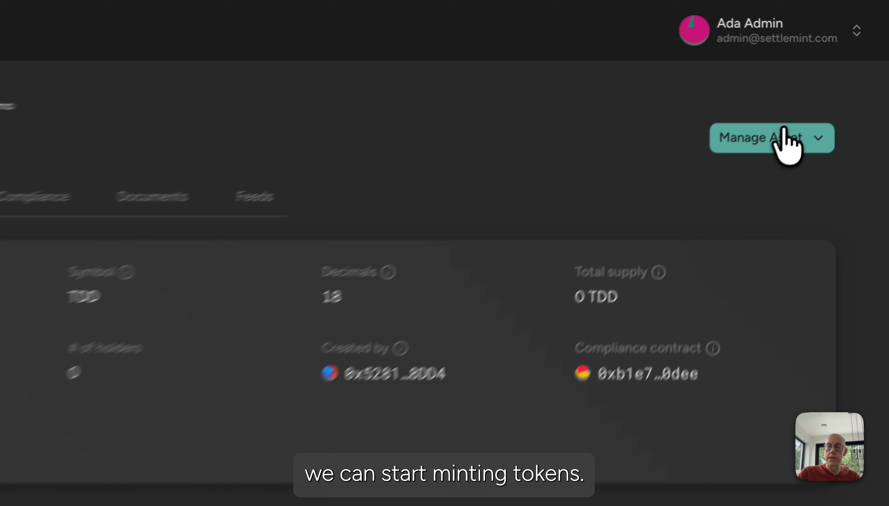
Prepare a mint of 1000000 TDD with the administrator account as recipient
left_click(830, 74)
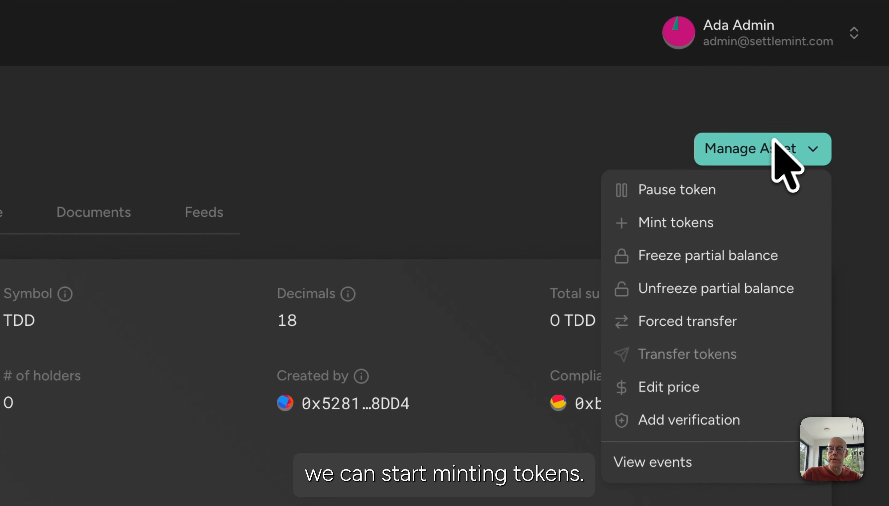
left_click(683, 217)
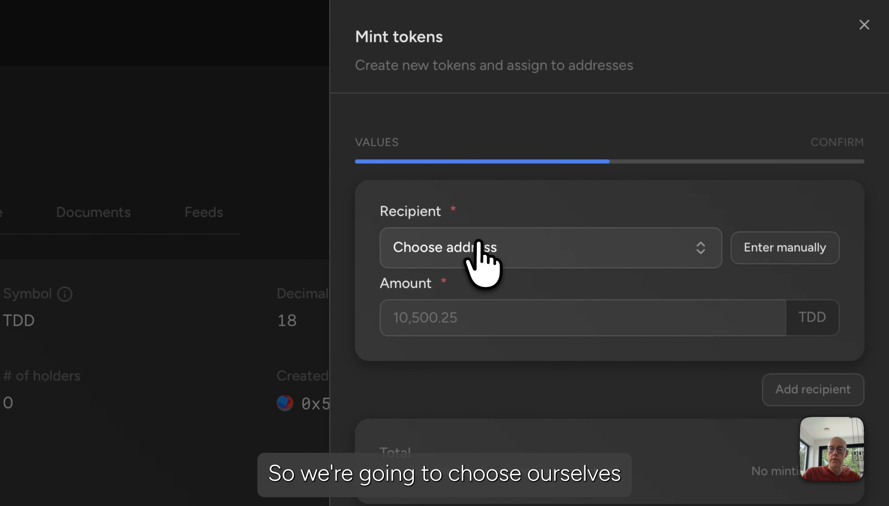
left_click(480, 247)
left_click(455, 359)
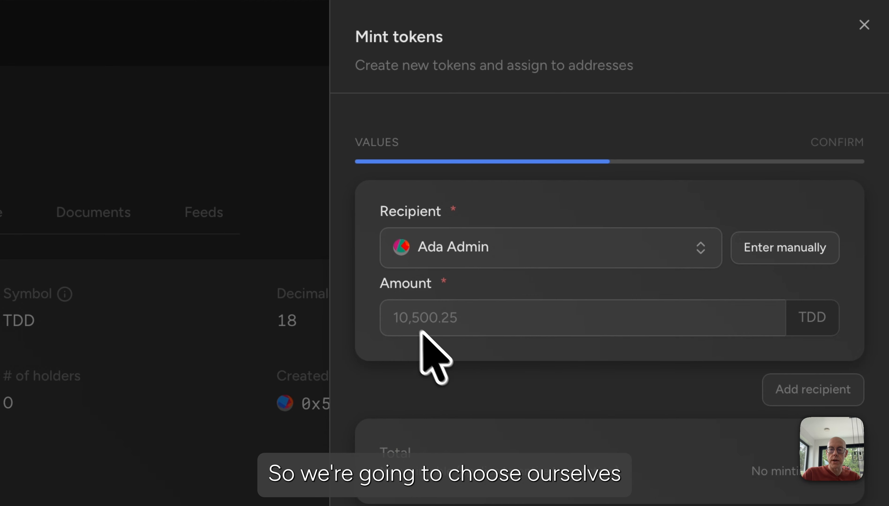
left_click(409, 321)
type("10000000")
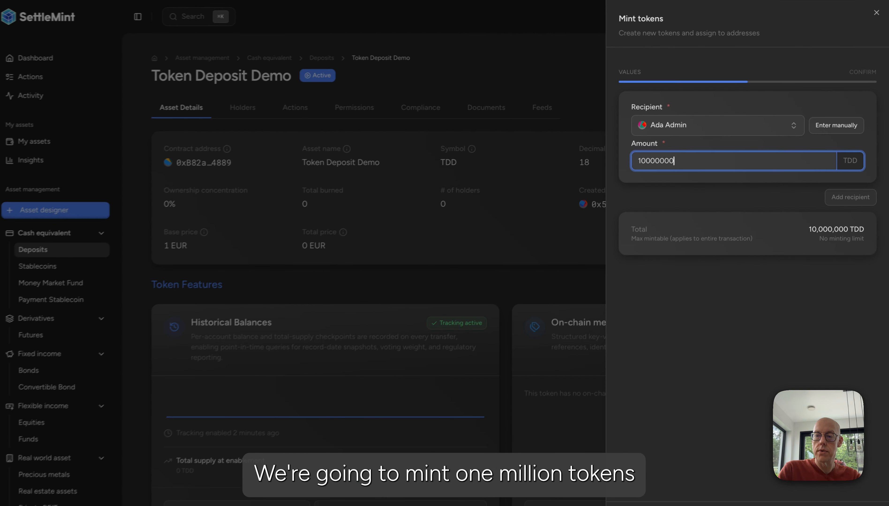
key("BackSpace")
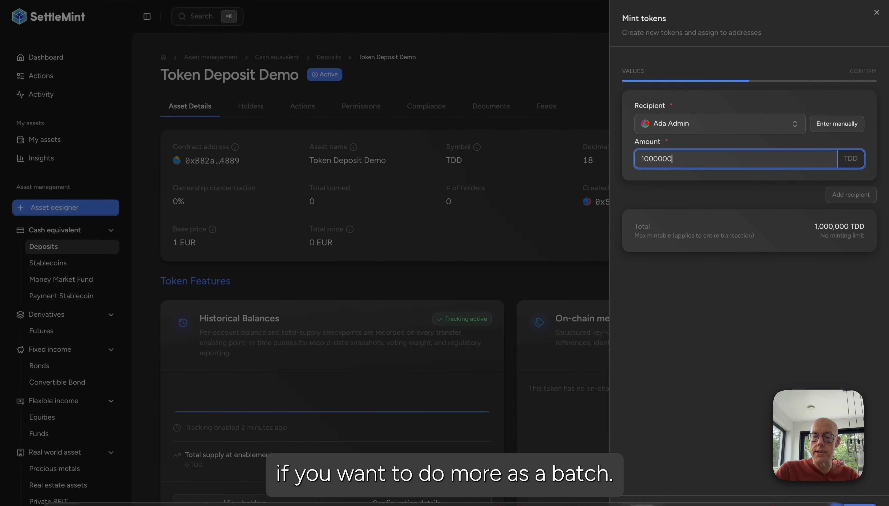
Review the prepared mint, submit it and authorise it with the PIN code
left_click(856, 505)
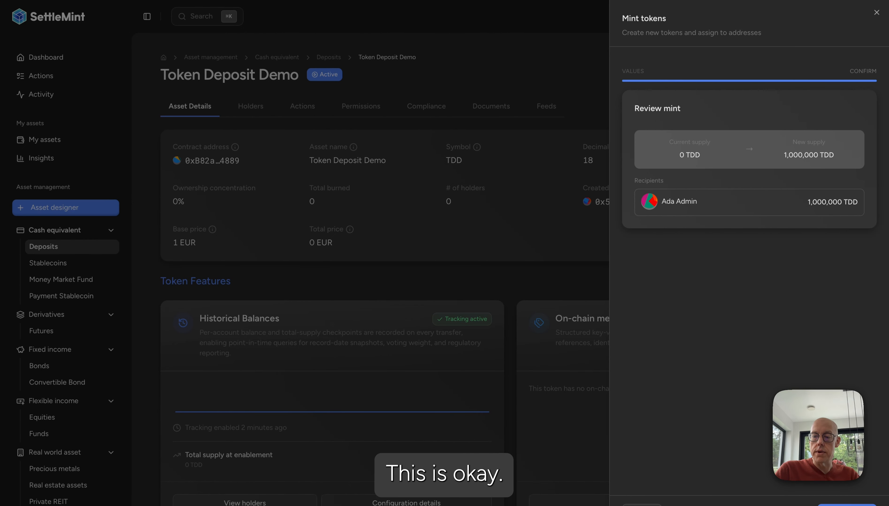
left_click(855, 505)
type("123456")
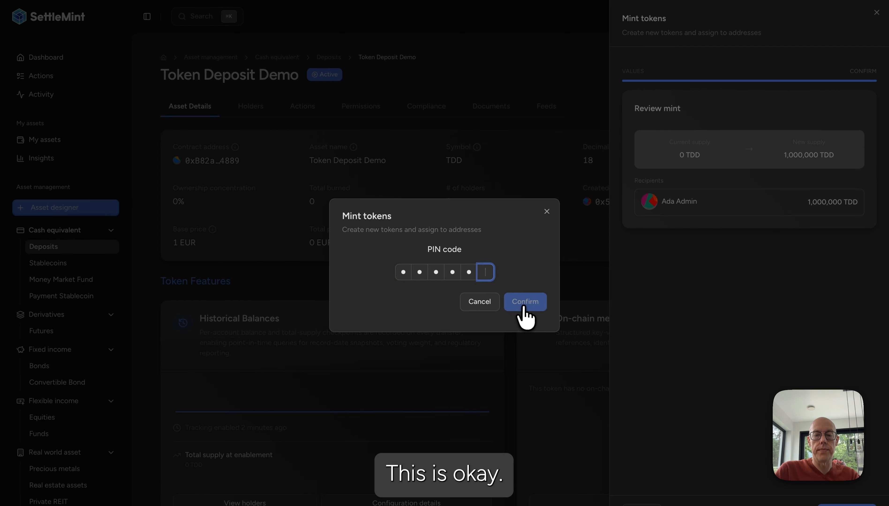
left_click(525, 302)
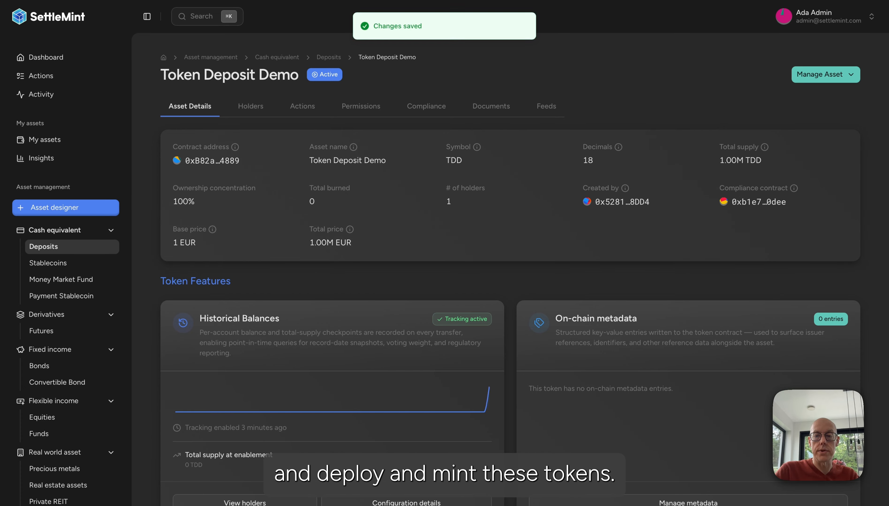
Examine the deposit's supply figures, verifications, activity log and statistics, and view its list of holders
mouse_move(744, 167)
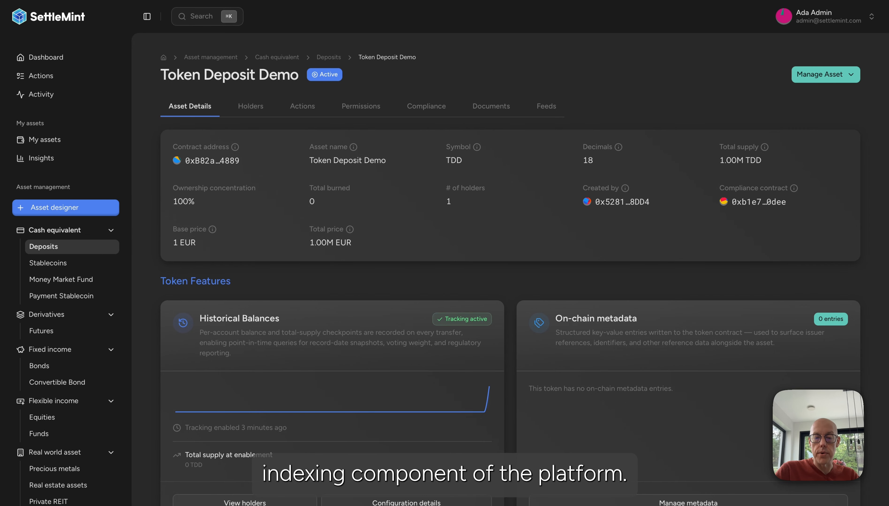
scroll(510, 270, "down", 12)
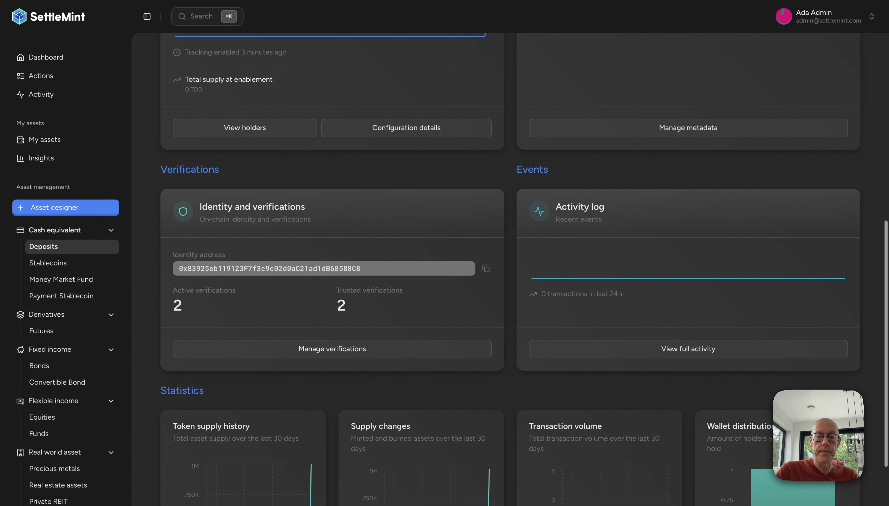
scroll(331, 297, "up", 15)
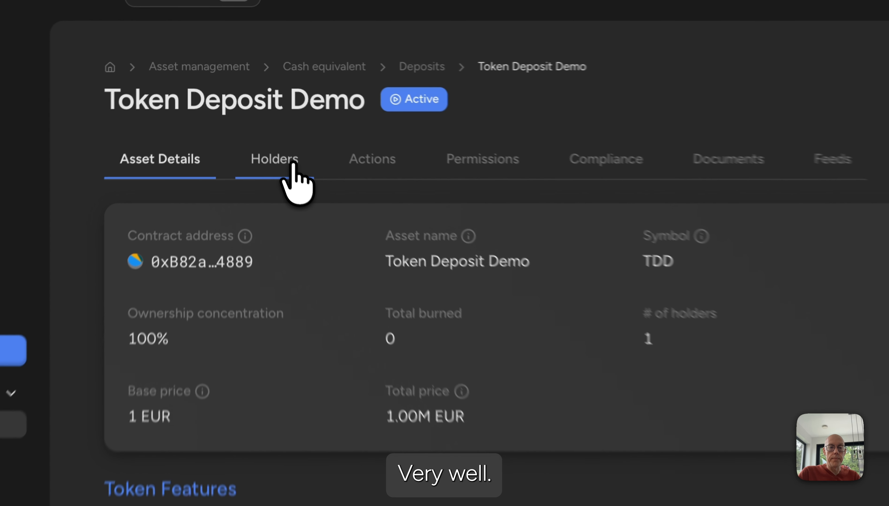
left_click(262, 110)
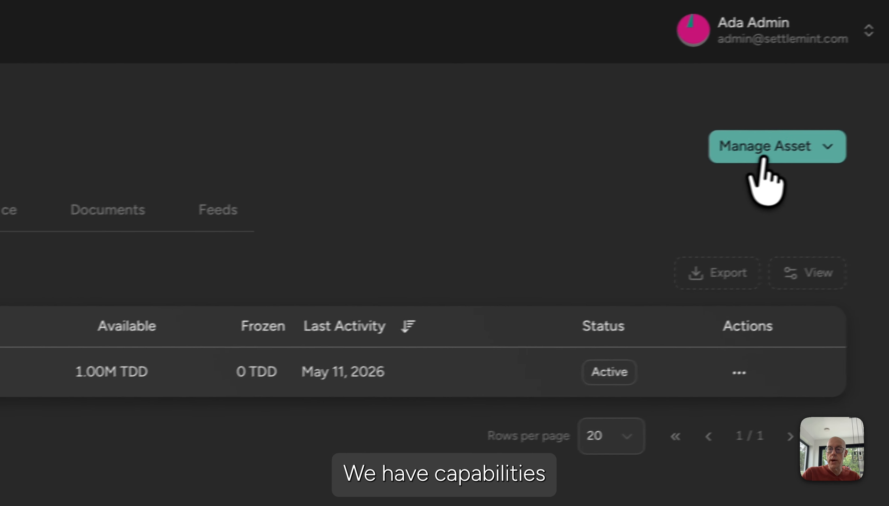
View the management actions available for the active deposit, and open the portfolio of own assets
left_click(764, 161)
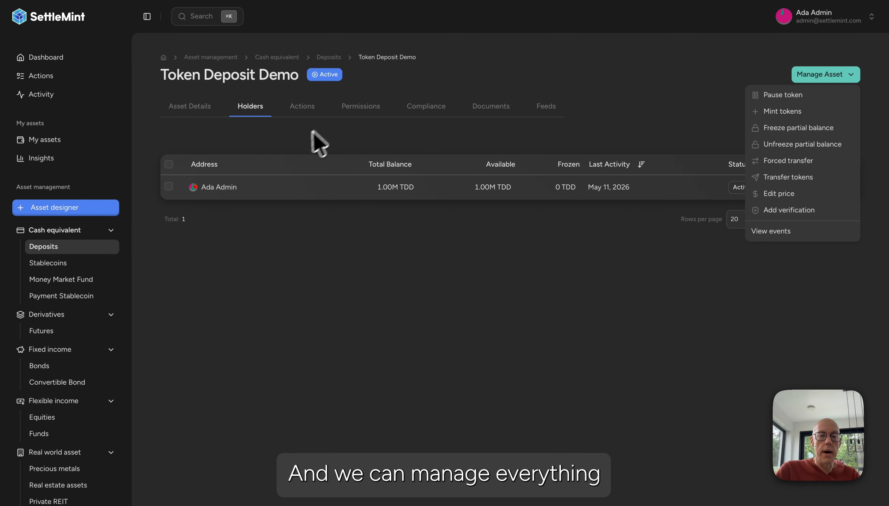
left_click(294, 144)
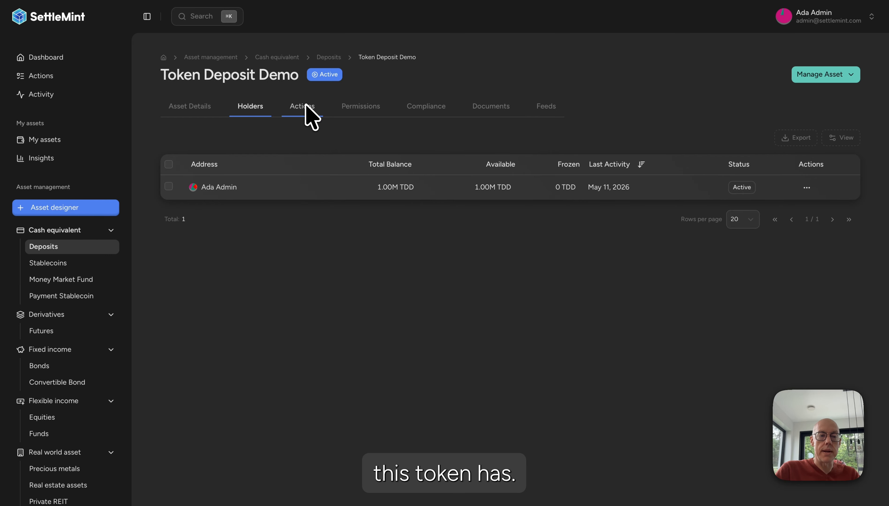
left_click(62, 140)
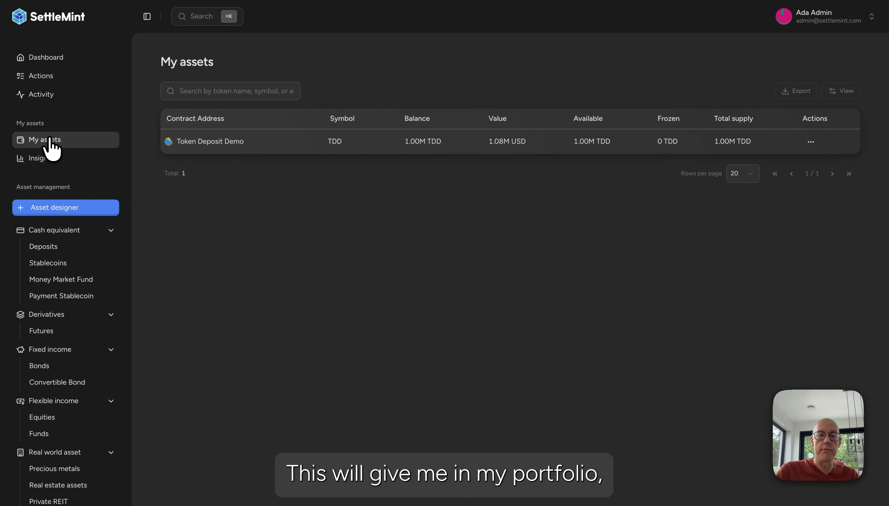